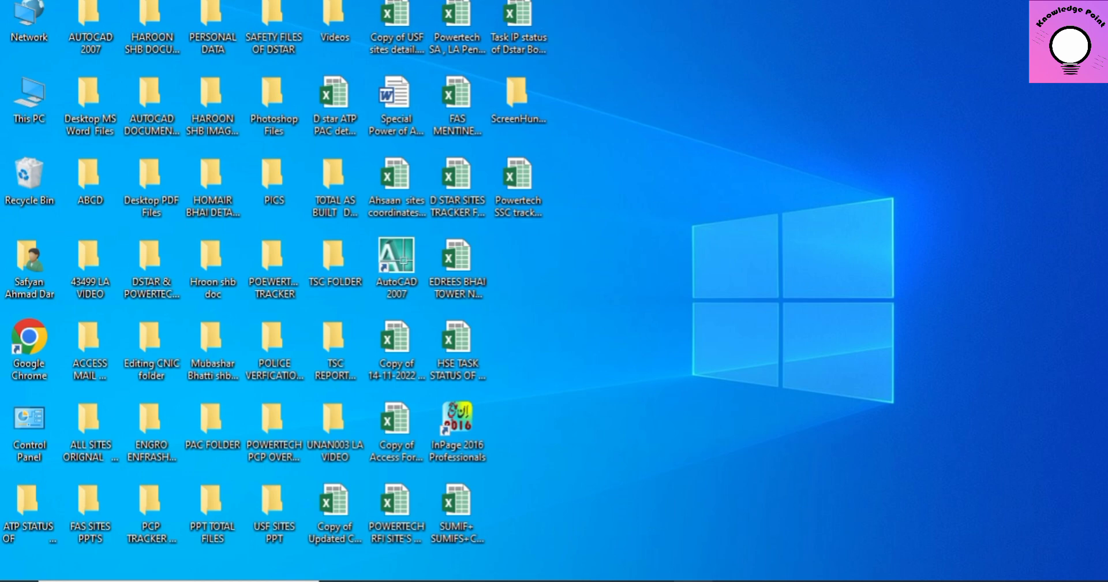
Step: Close the old document without saving, quit Word, and dismiss the activation notice
{"action": "left_click", "coordinate": [577, 580]}
{"action": "key", "text": "ctrl+w"}
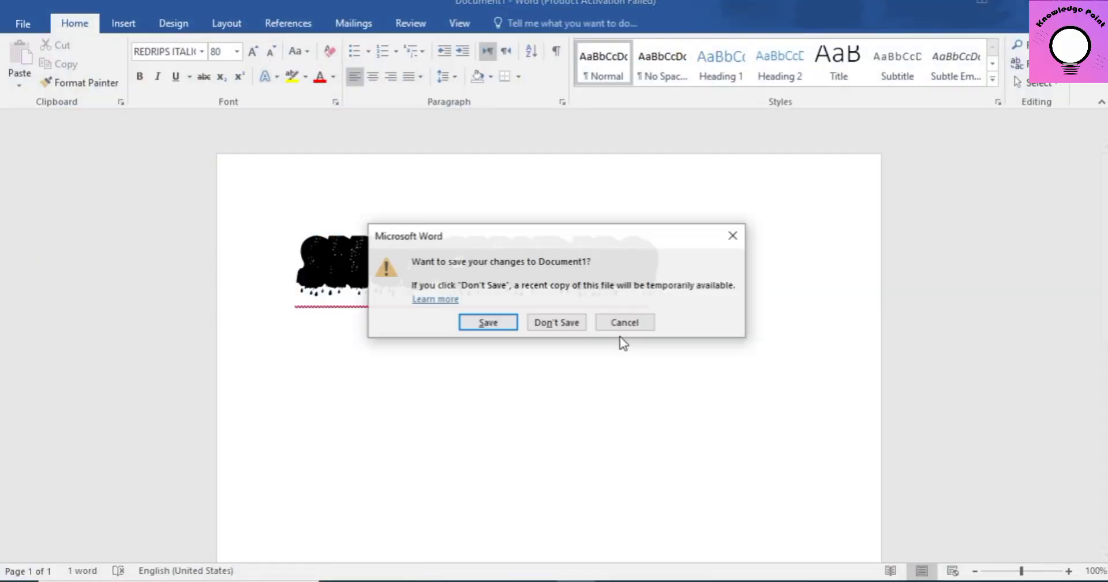
{"action": "left_click", "coordinate": [556, 321]}
{"action": "key", "text": "alt+F4"}
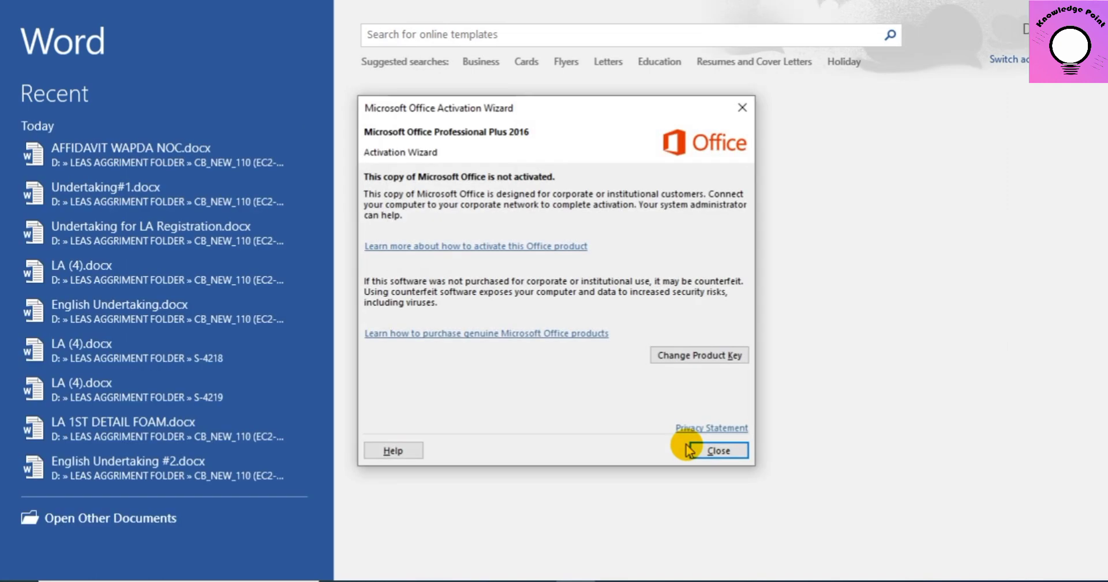
{"action": "left_click", "coordinate": [742, 107]}
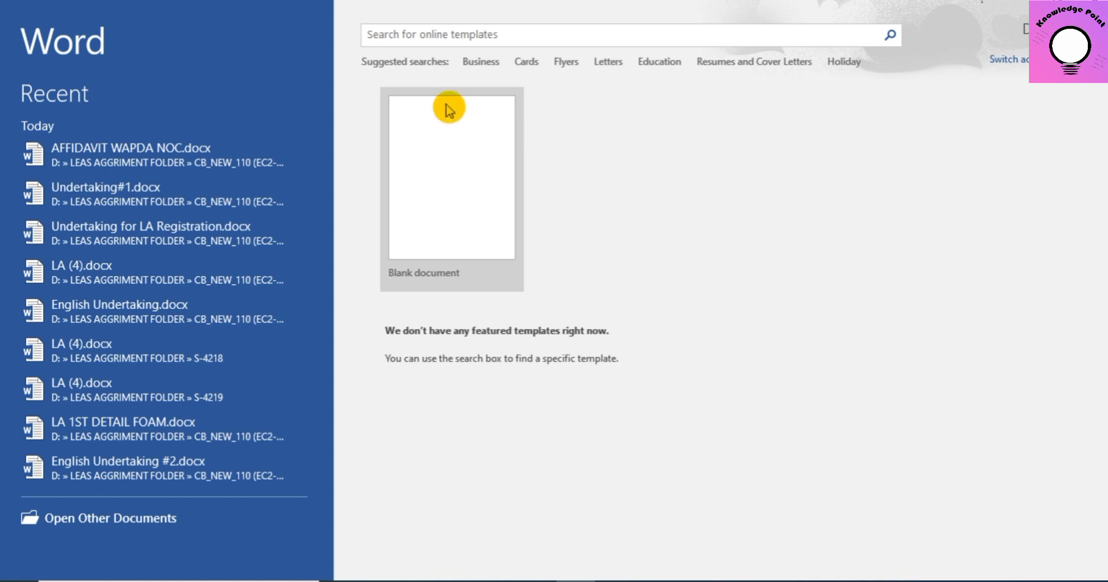
Step: Browse through the Business templates, then go back to Word's start screen
{"action": "left_click", "coordinate": [483, 66]}
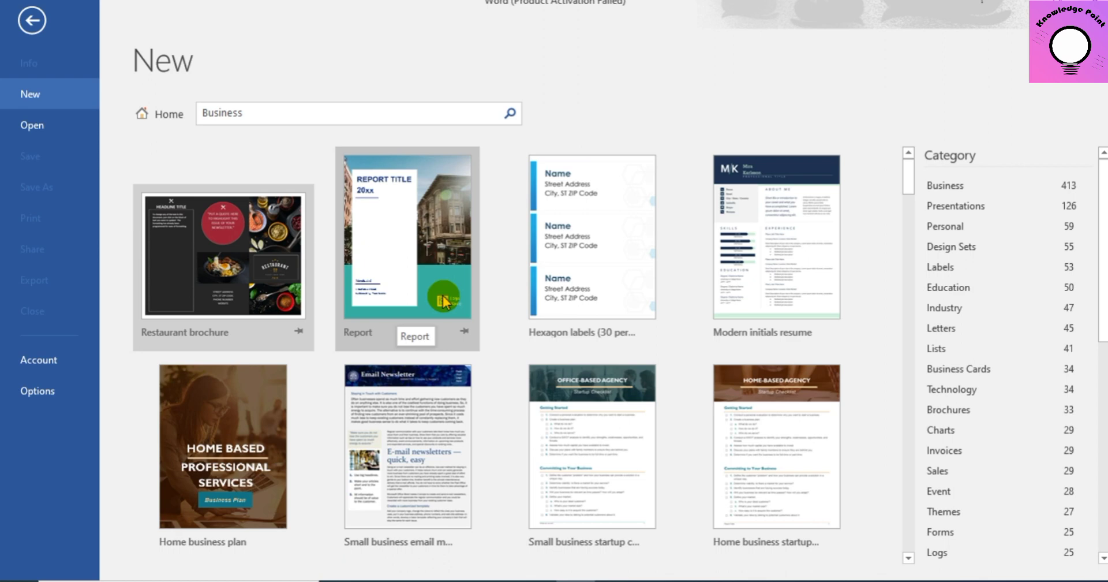
{"action": "scroll", "coordinate": [414, 308], "scroll_direction": "down", "scroll_amount": 3}
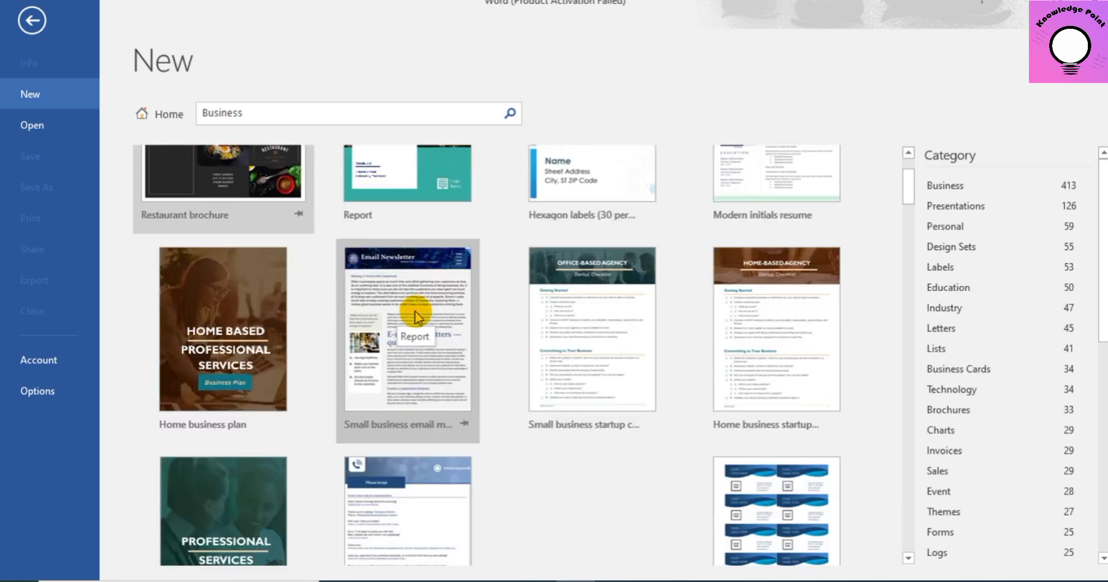
{"action": "scroll", "coordinate": [416, 324], "scroll_direction": "down", "scroll_amount": 2}
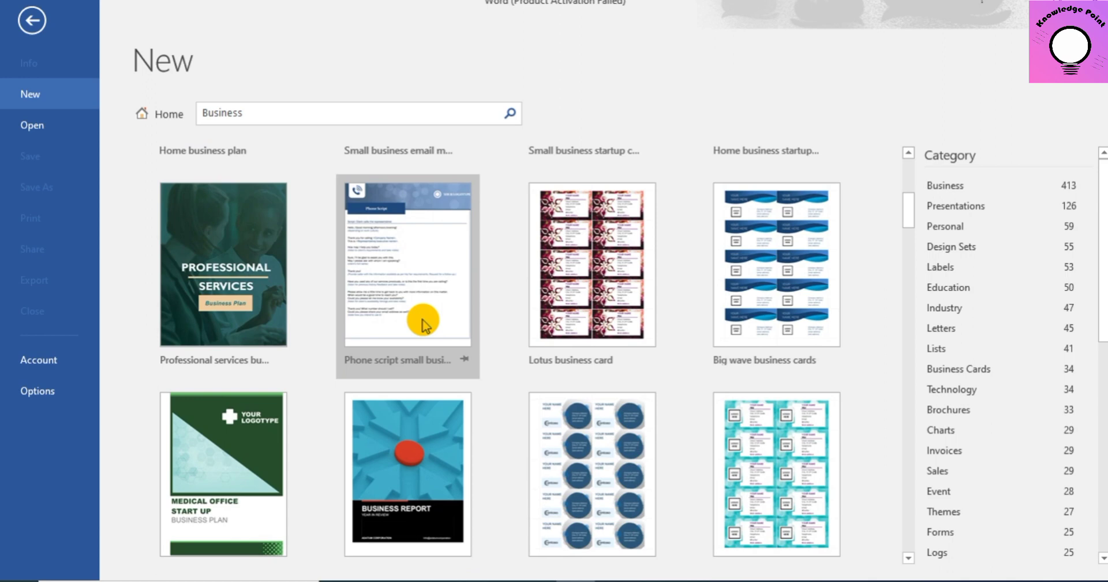
{"action": "scroll", "coordinate": [495, 504], "scroll_direction": "down", "scroll_amount": 3}
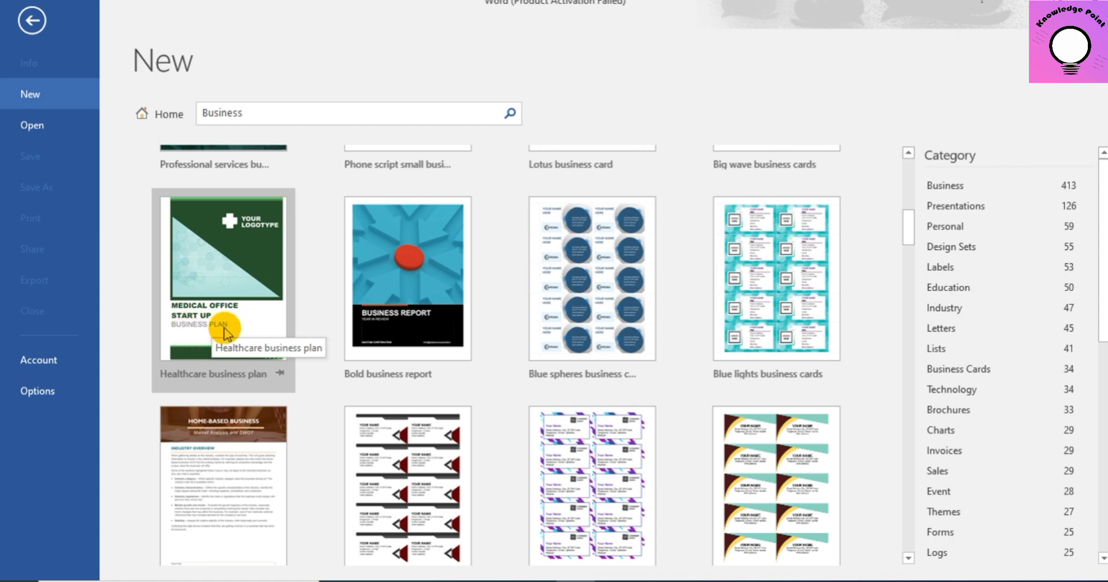
{"action": "scroll", "coordinate": [514, 305], "scroll_direction": "down", "scroll_amount": 1}
{"action": "scroll", "coordinate": [513, 305], "scroll_direction": "down", "scroll_amount": 1}
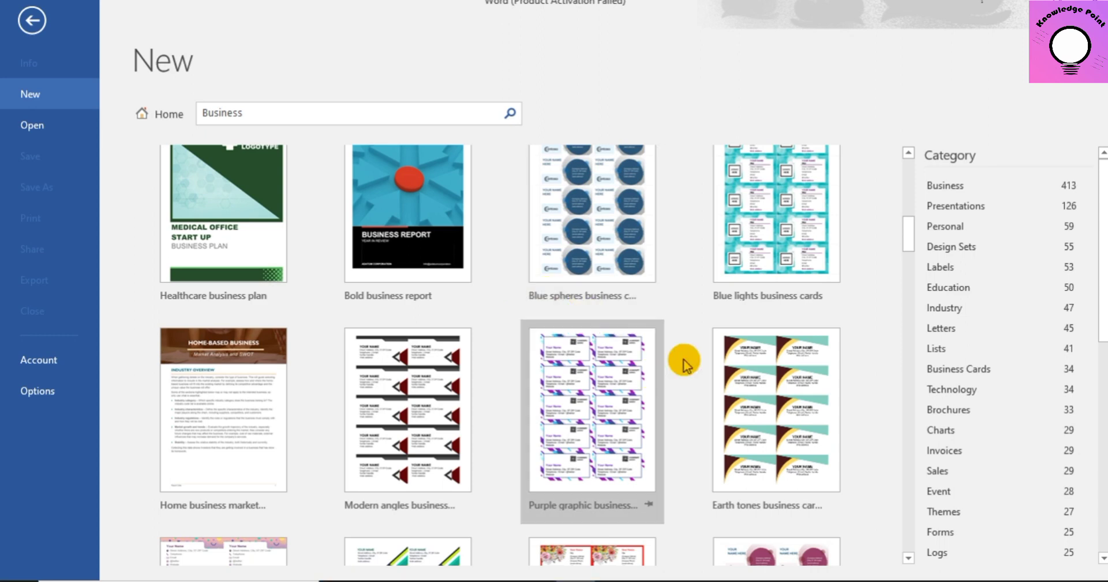
{"action": "scroll", "coordinate": [750, 439], "scroll_direction": "down", "scroll_amount": 1}
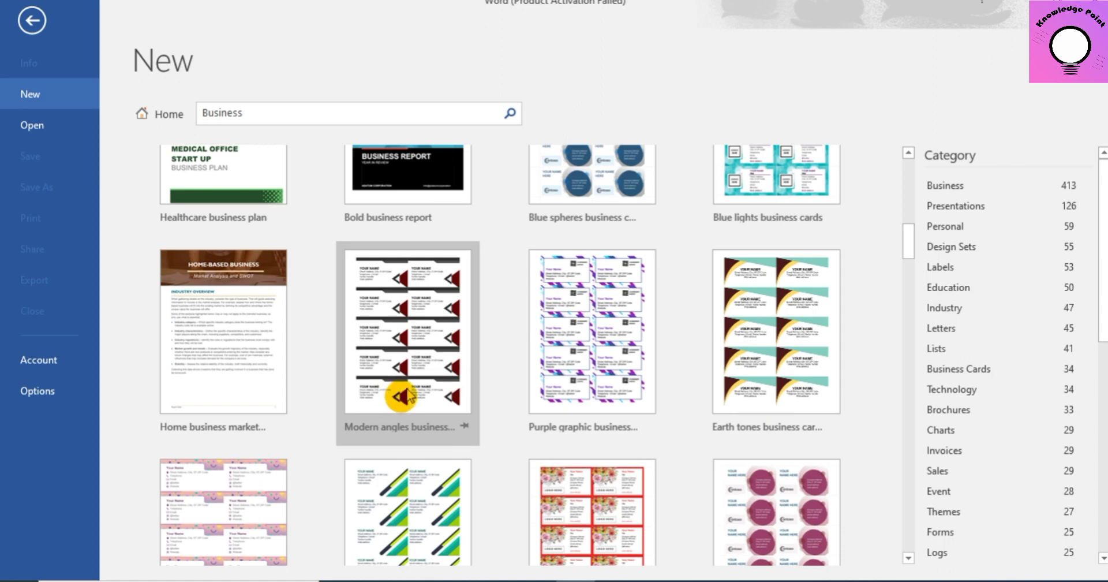
{"action": "scroll", "coordinate": [447, 397], "scroll_direction": "down", "scroll_amount": 2}
{"action": "scroll", "coordinate": [526, 440], "scroll_direction": "down", "scroll_amount": 1}
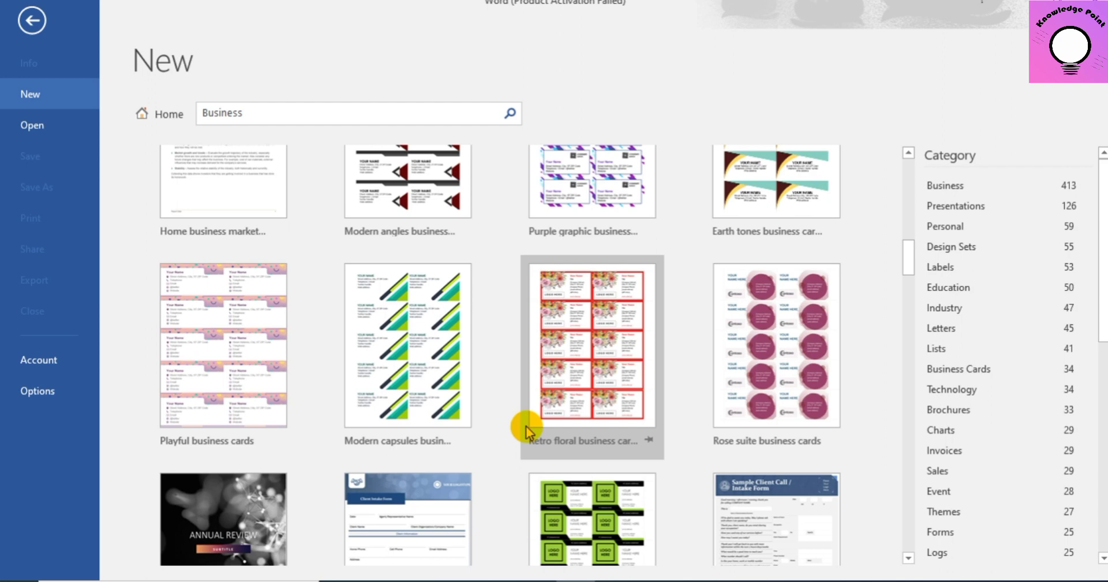
{"action": "left_click", "coordinate": [32, 21]}
{"action": "left_click", "coordinate": [567, 316]}
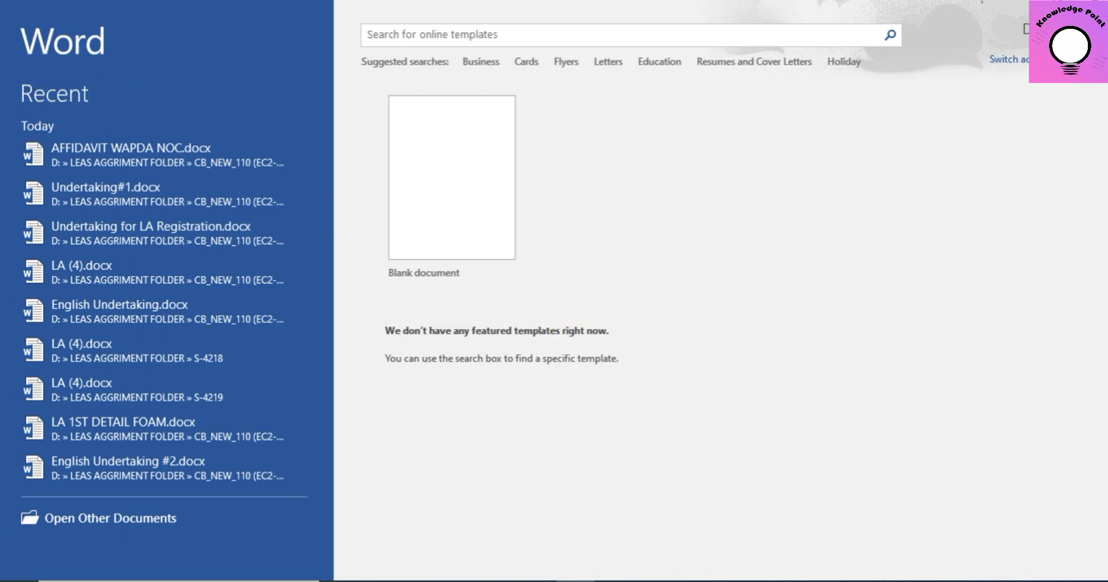
{"action": "left_click", "coordinate": [334, 409]}
{"action": "left_click", "coordinate": [607, 63]}
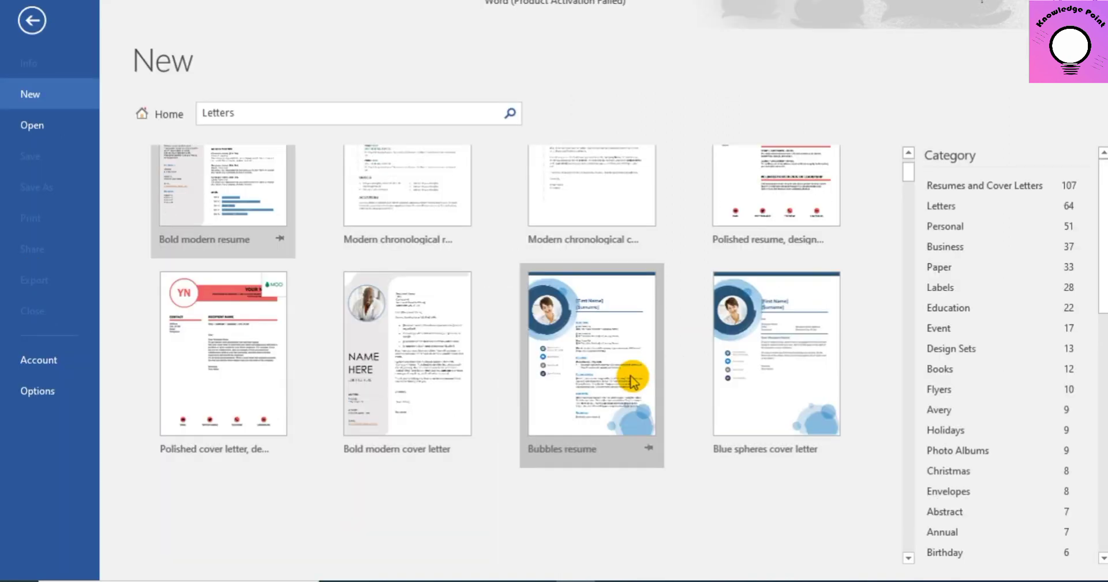
{"action": "scroll", "coordinate": [629, 375], "scroll_direction": "down", "scroll_amount": 3}
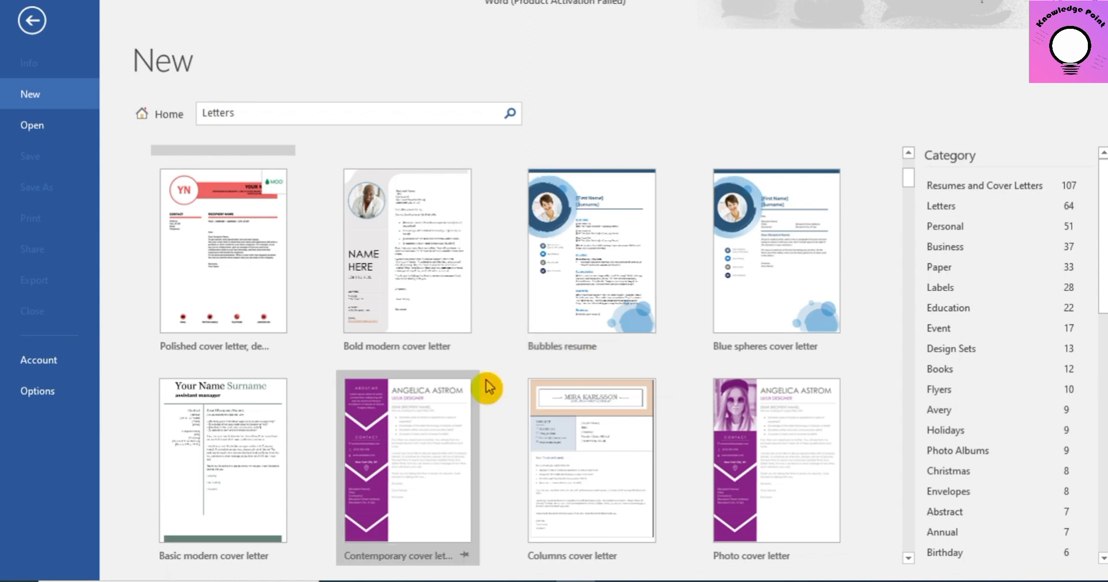
{"action": "left_click", "coordinate": [26, 26]}
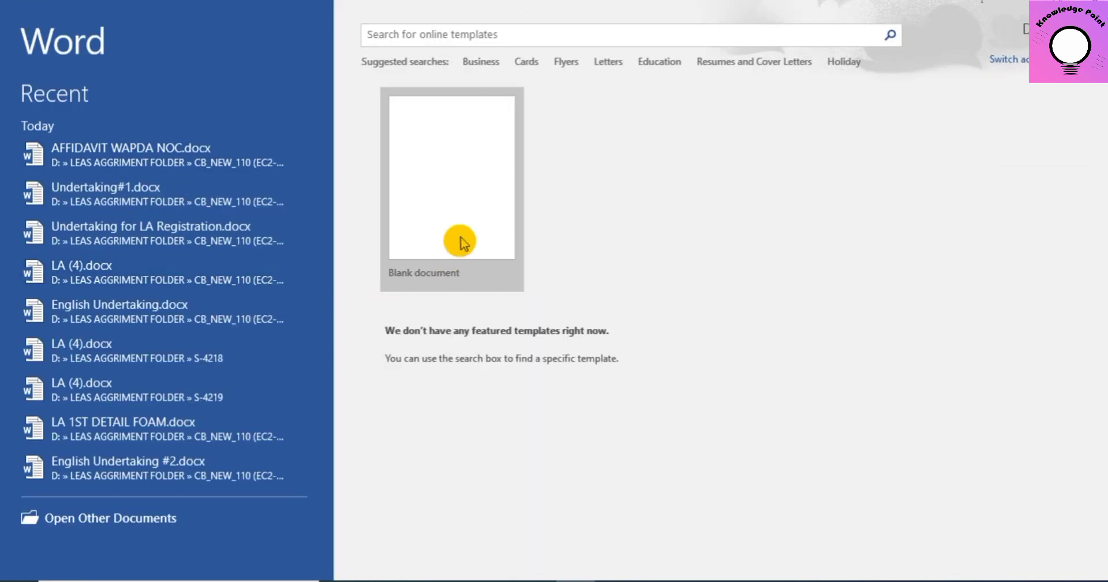
Step: Create a new Blank document, Document1
{"action": "left_click", "coordinate": [449, 237]}
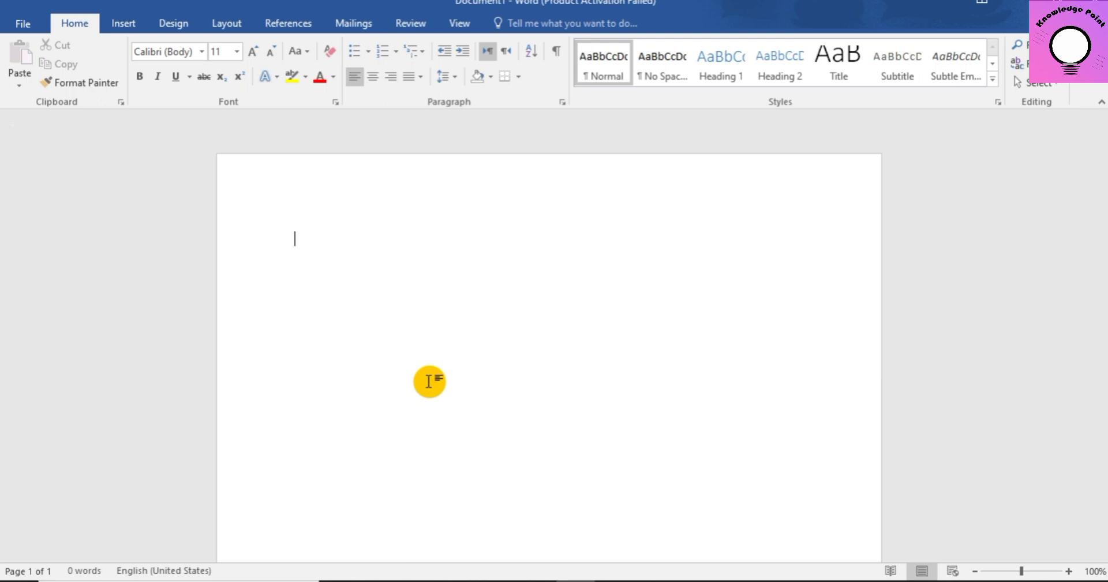
Step: Enter =rand() on the first line of the blank document
{"action": "type", "text": "="}
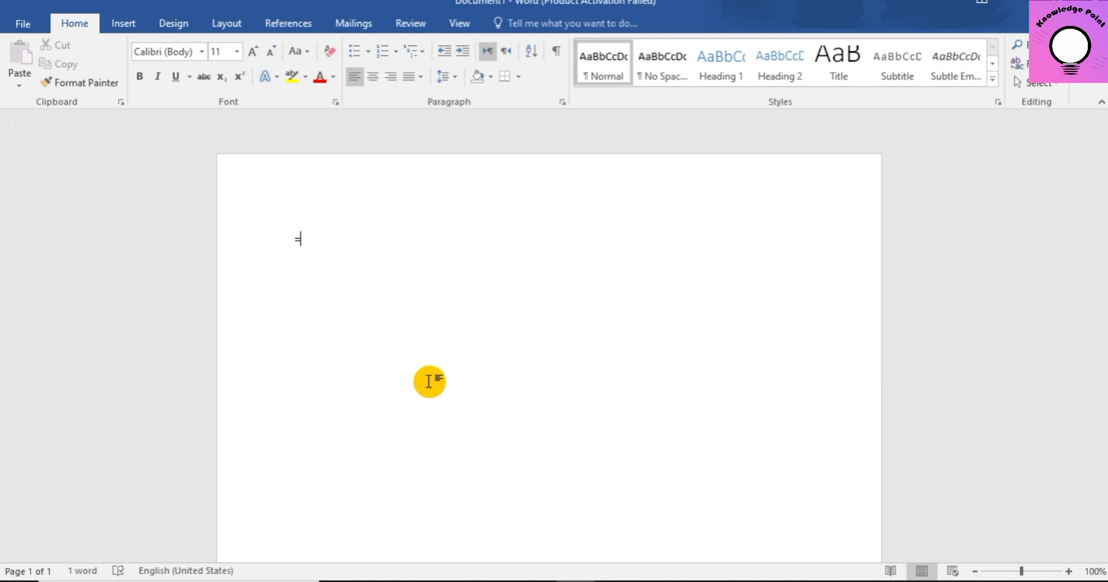
{"action": "type", "text": "ra"}
{"action": "type", "text": "nd"}
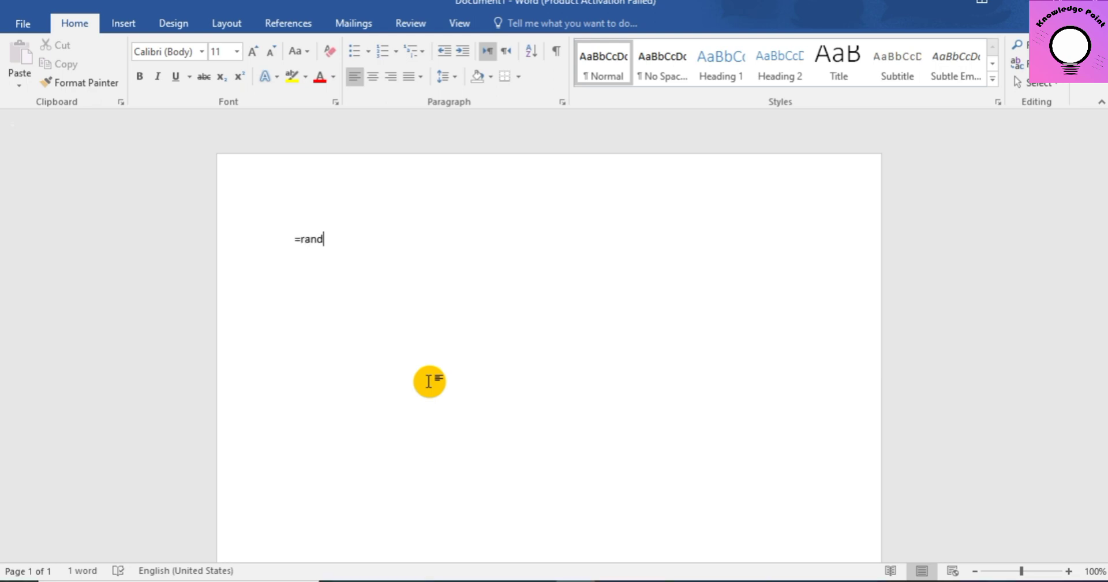
{"action": "type", "text": "("}
{"action": "type", "text": ")"}
Step: Expand =rand() into five sample paragraphs totalling 239 words
{"action": "key", "text": "Return"}
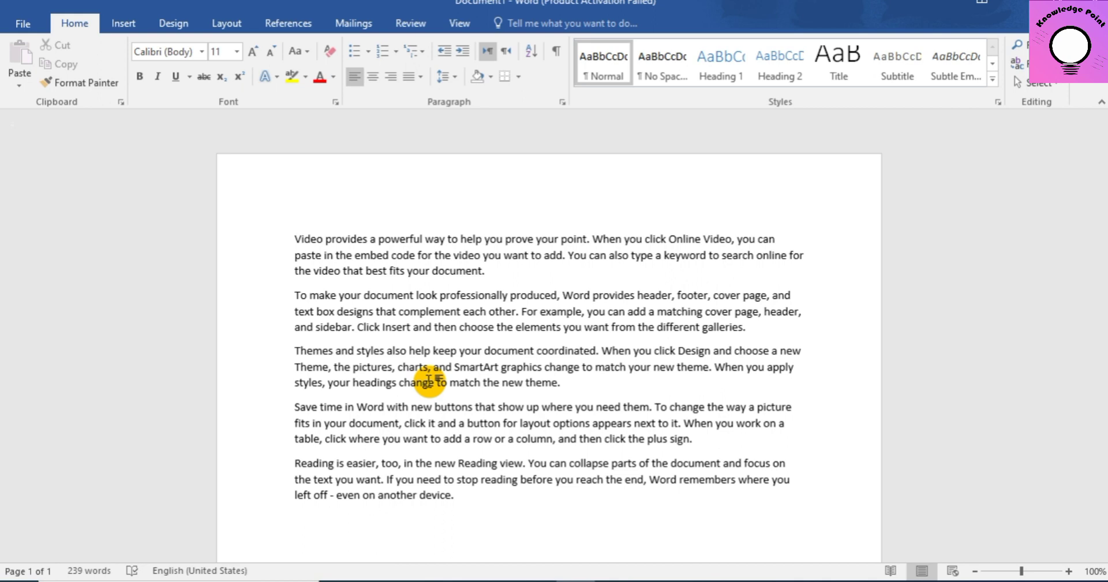
Step: Type 'The is a car .' on the empty line below the sample paragraphs
{"action": "type", "text": "The"}
{"action": "type", "text": "is a car ."}
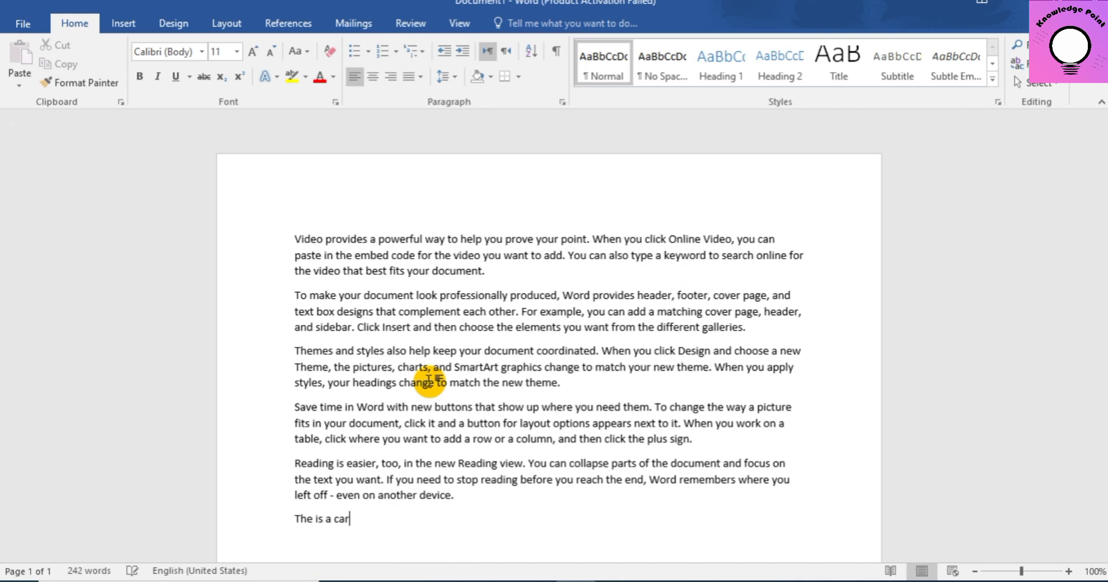